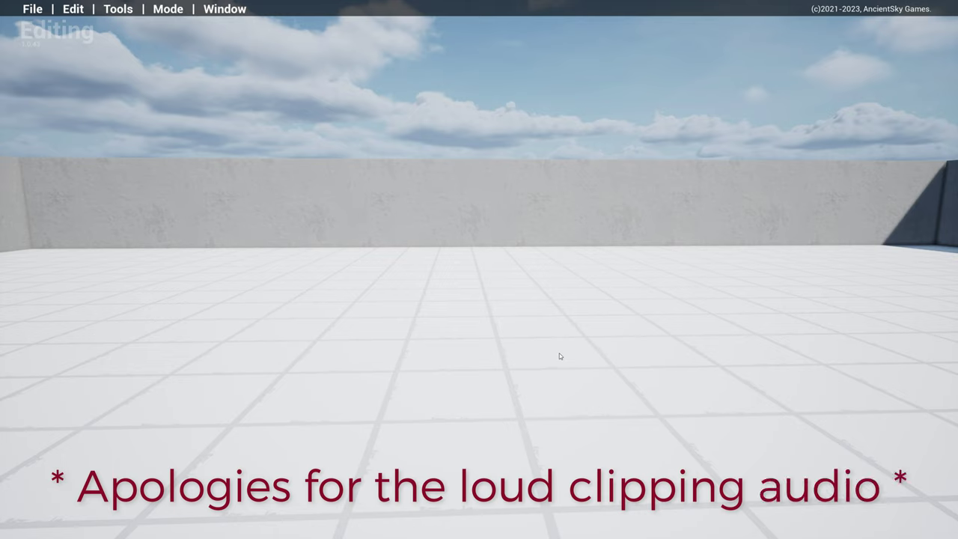
- Browse the prop inventory's category list and view the props in the ICORE category
{"action": "right_click_drag", "start_coordinate": [552, 354], "coordinate": [546, 352]}
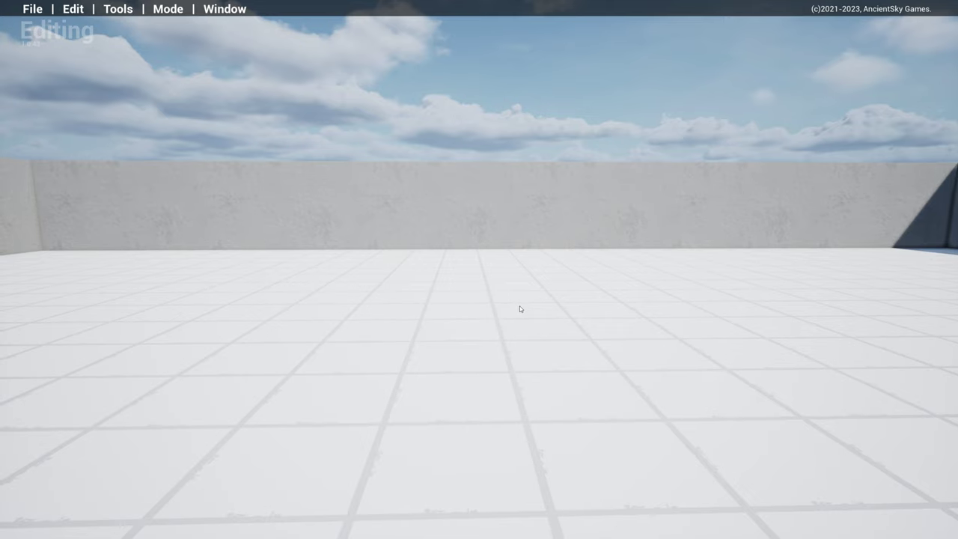
{"action": "key", "text": "Tab"}
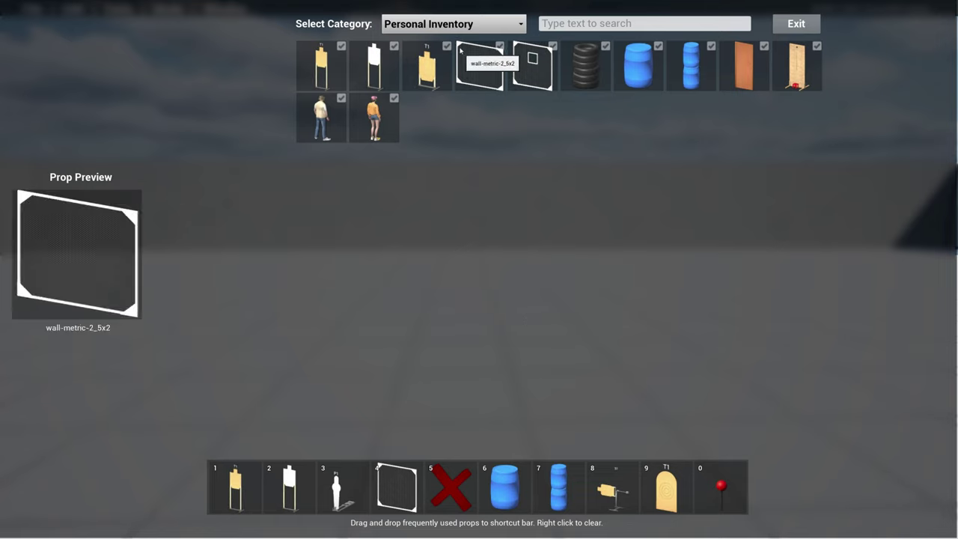
{"action": "left_click", "coordinate": [455, 24]}
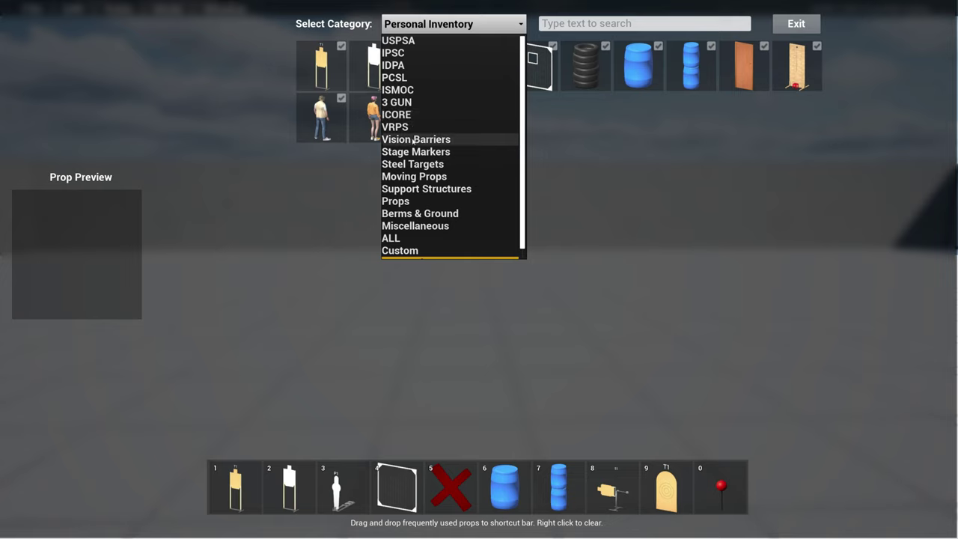
{"action": "scroll", "coordinate": [472, 161], "scroll_direction": "down", "scroll_amount": 1}
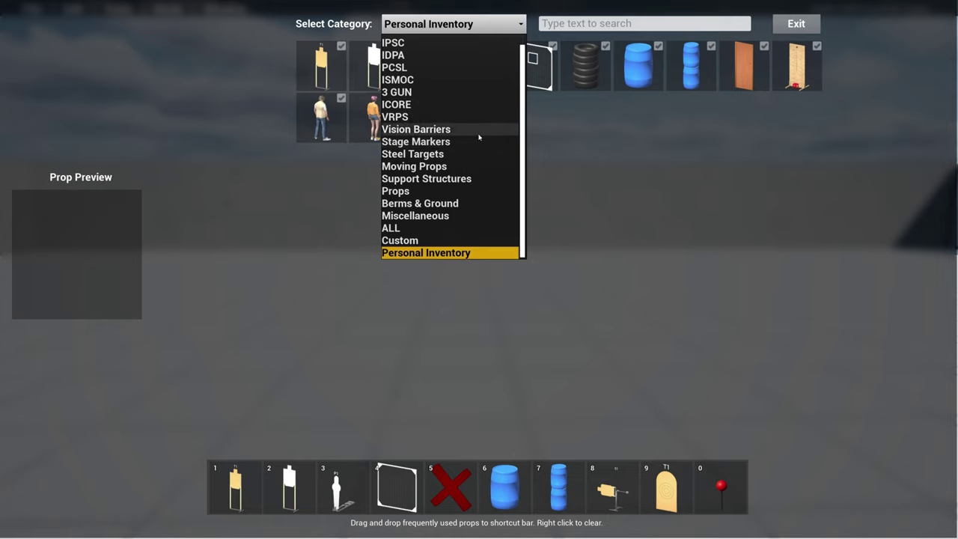
{"action": "scroll", "coordinate": [430, 105], "scroll_direction": "up", "scroll_amount": 1}
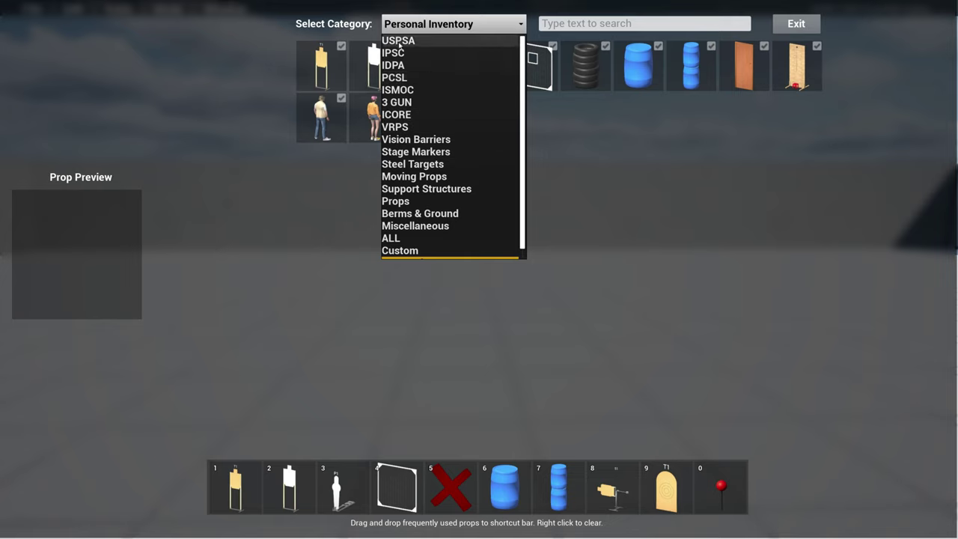
{"action": "left_click", "coordinate": [397, 115]}
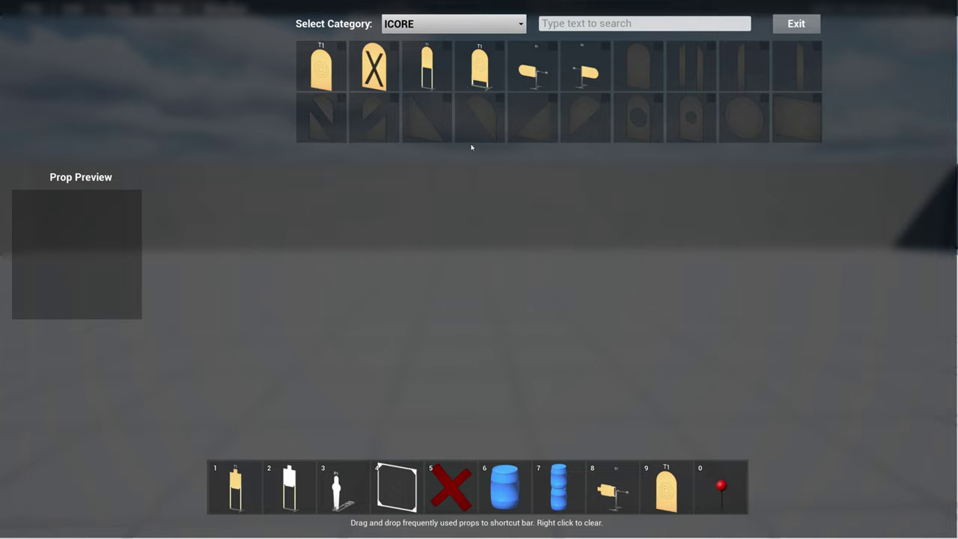
{"action": "key", "text": "Escape"}
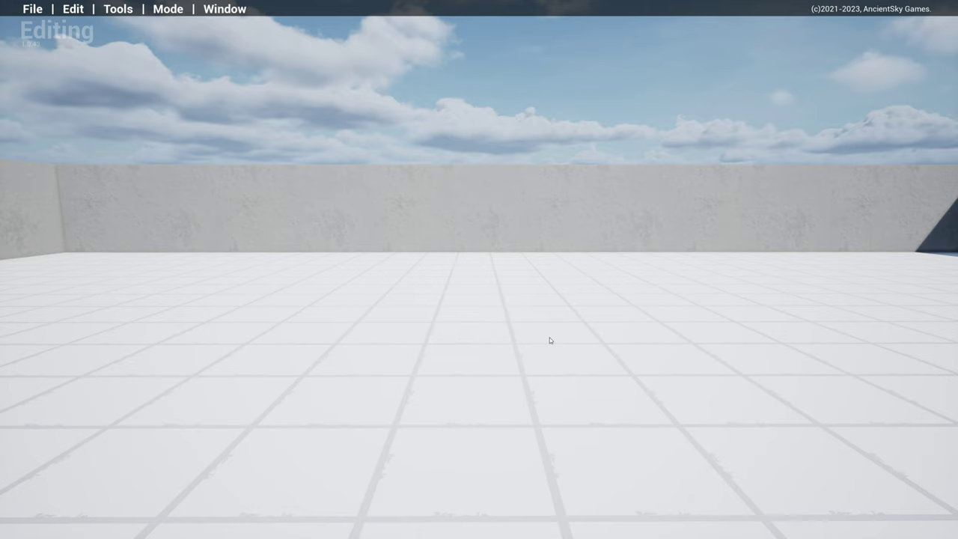
- Disable Free Mouse Mode in the settings and apply the change
{"action": "key", "text": "Escape"}
{"action": "left_click", "coordinate": [494, 348]}
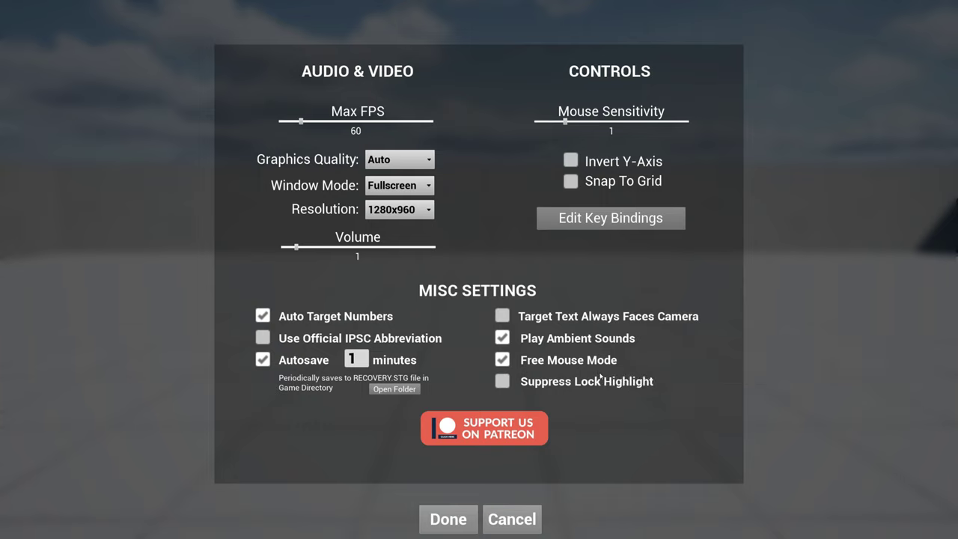
{"action": "mouse_move", "coordinate": [577, 370]}
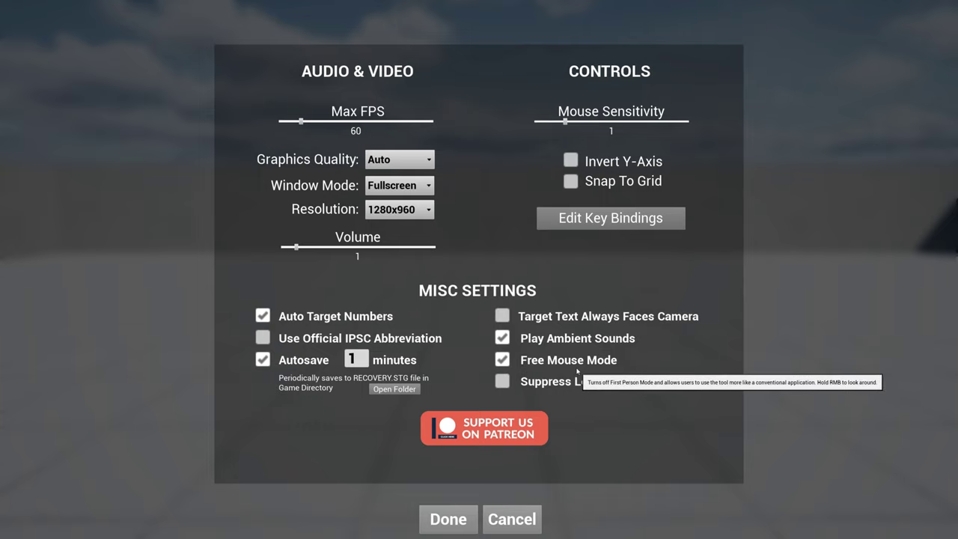
{"action": "left_click", "coordinate": [502, 360]}
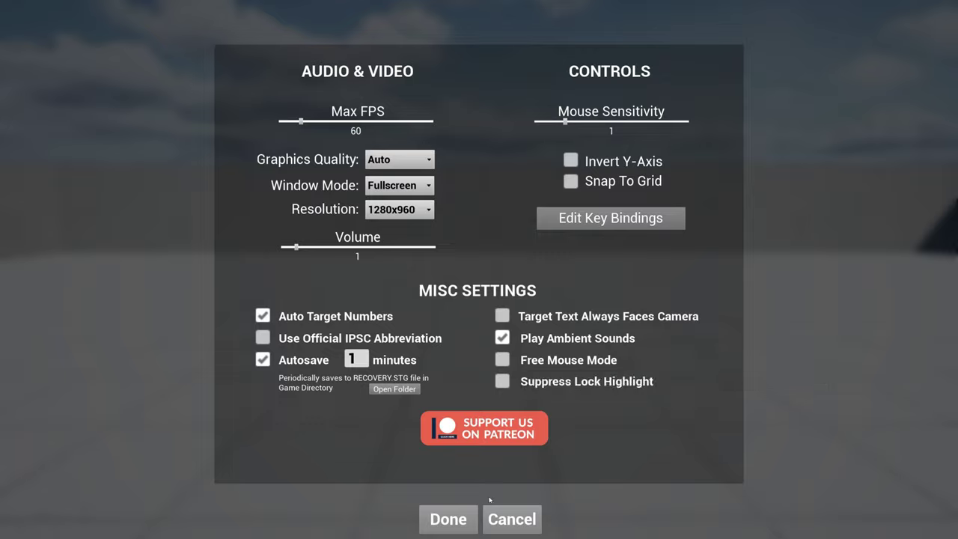
{"action": "left_click", "coordinate": [449, 518]}
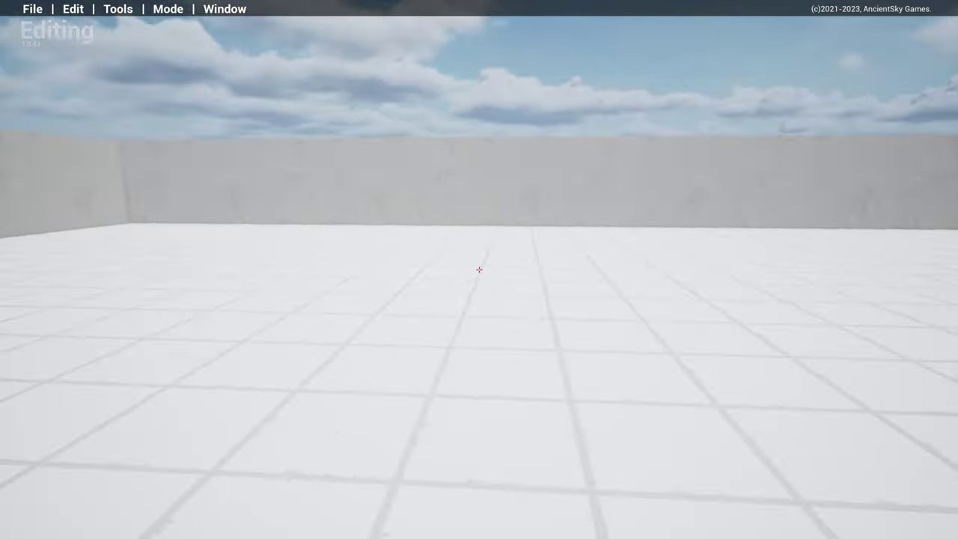
- Place two paper targets on stands side by side on the empty range floor
{"action": "key", "text": "t"}
{"action": "left_click", "coordinate": [479, 270]}
{"action": "key", "text": "t"}
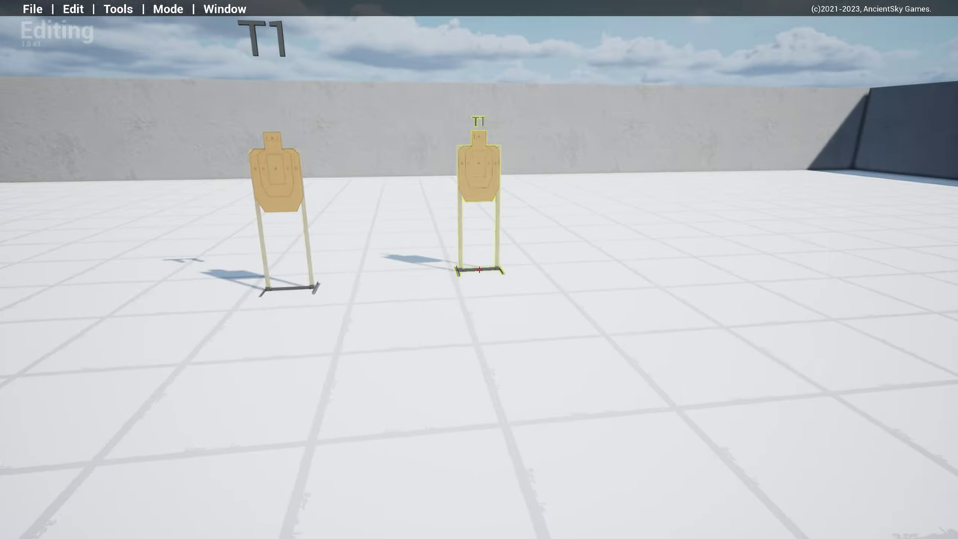
{"action": "left_click", "coordinate": [479, 269]}
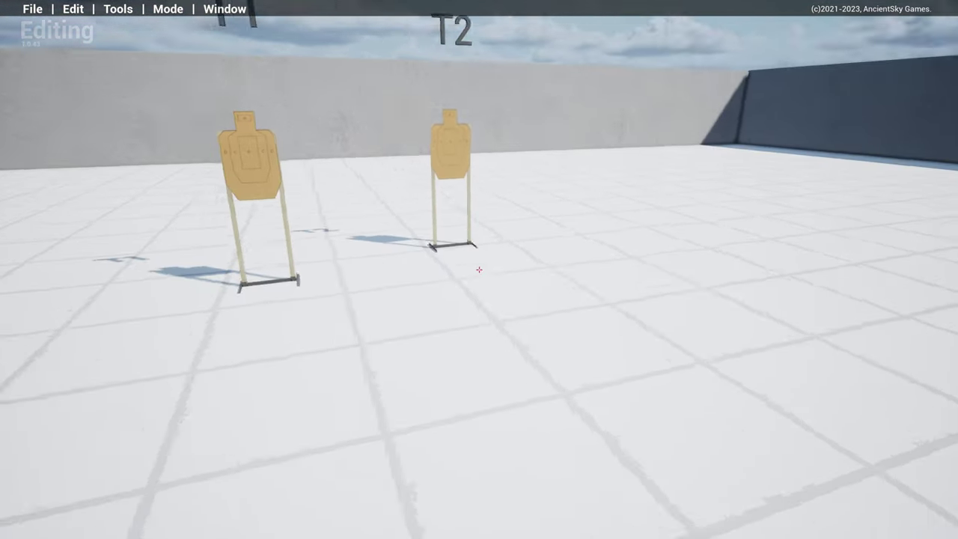
- Walk around targets T1 and T2 in first-person view and examine them from several distances and angles
{"action": "key", "text": "a"}
{"action": "key", "text": "d"}
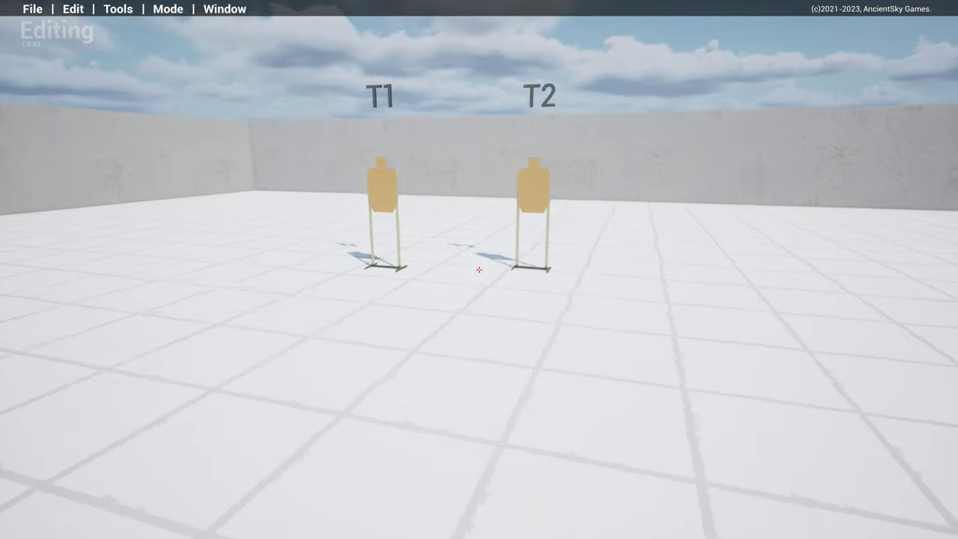
{"action": "key", "text": "w"}
{"action": "key", "text": "d"}
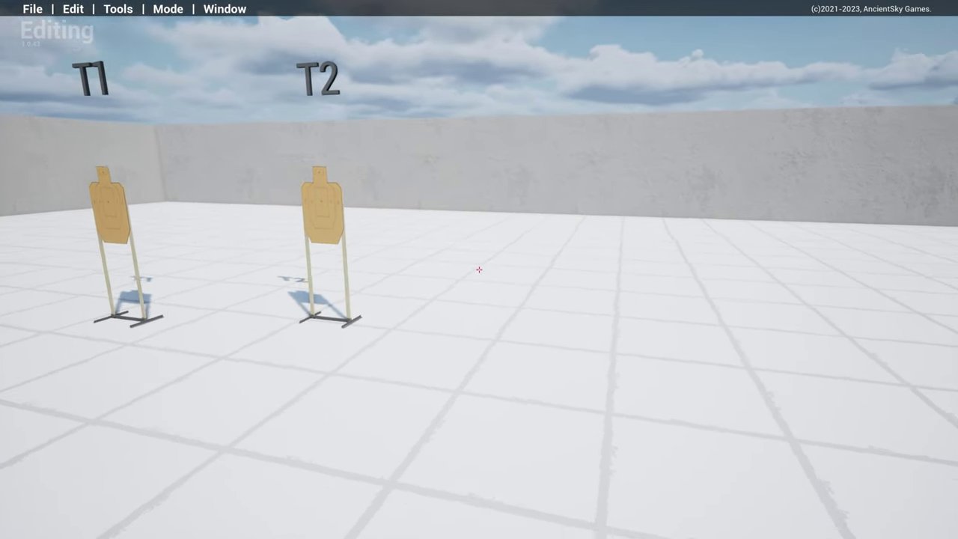
{"action": "key", "text": "s"}
{"action": "key", "text": "a"}
{"action": "key", "text": "w"}
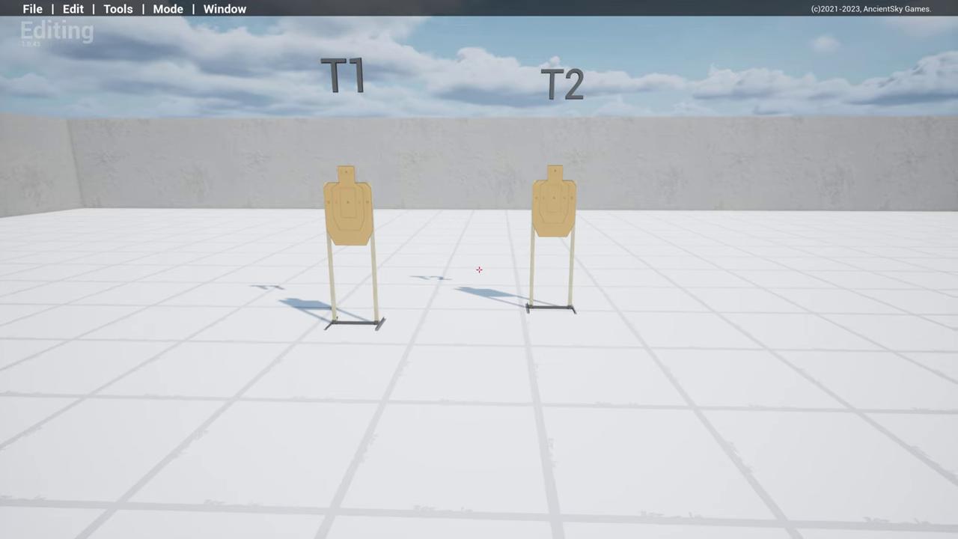
{"action": "key", "text": "s"}
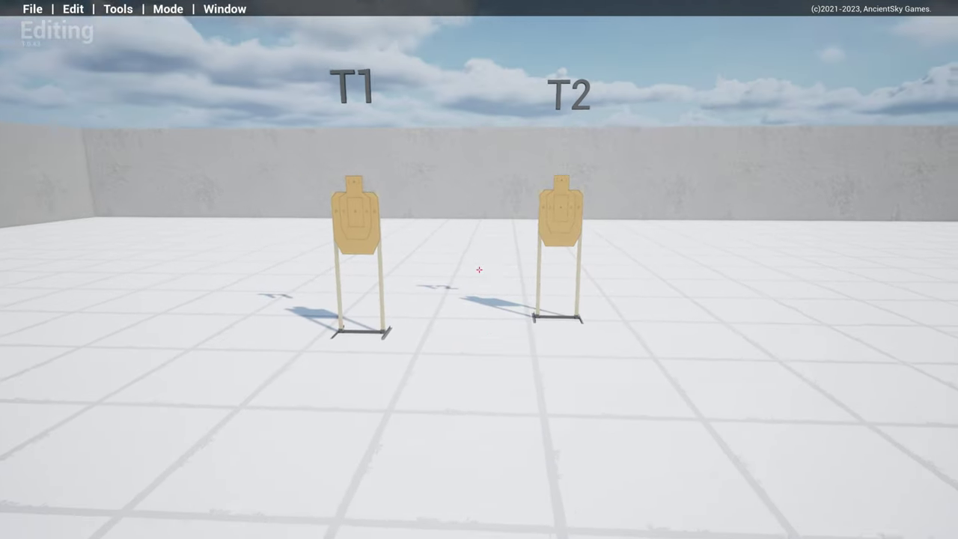
{"action": "key", "text": "a"}
{"action": "key", "text": "w"}
{"action": "key", "text": "s"}
{"action": "key", "text": "w"}
{"action": "key", "text": "w"}
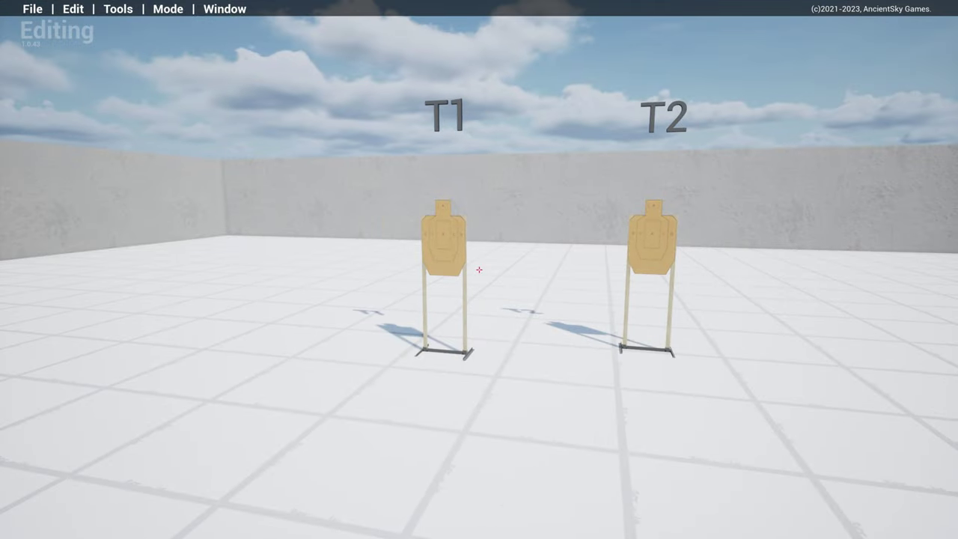
{"action": "key", "text": "s"}
{"action": "key", "text": "d"}
{"action": "key", "text": "s"}
{"action": "key", "text": "d"}
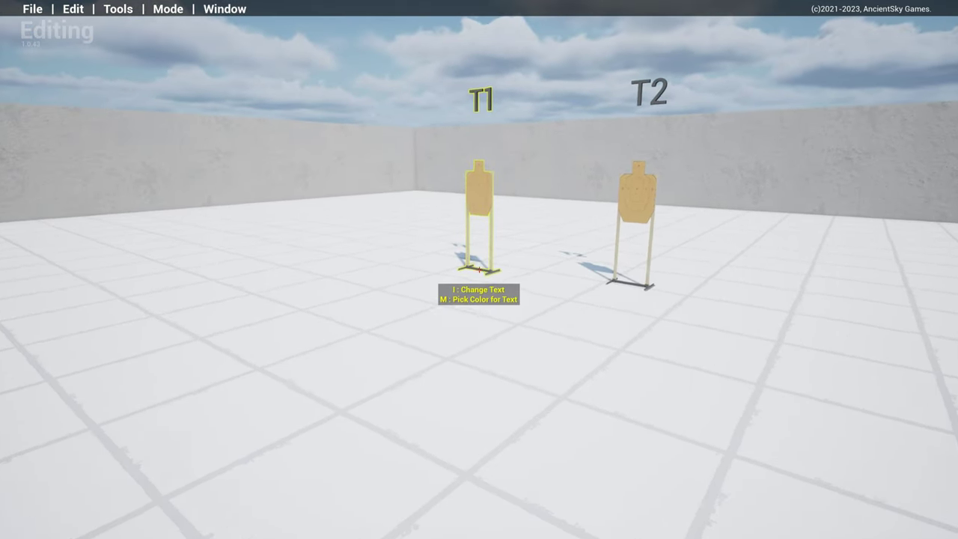
{"action": "key", "text": "w"}
{"action": "key", "text": "w"}
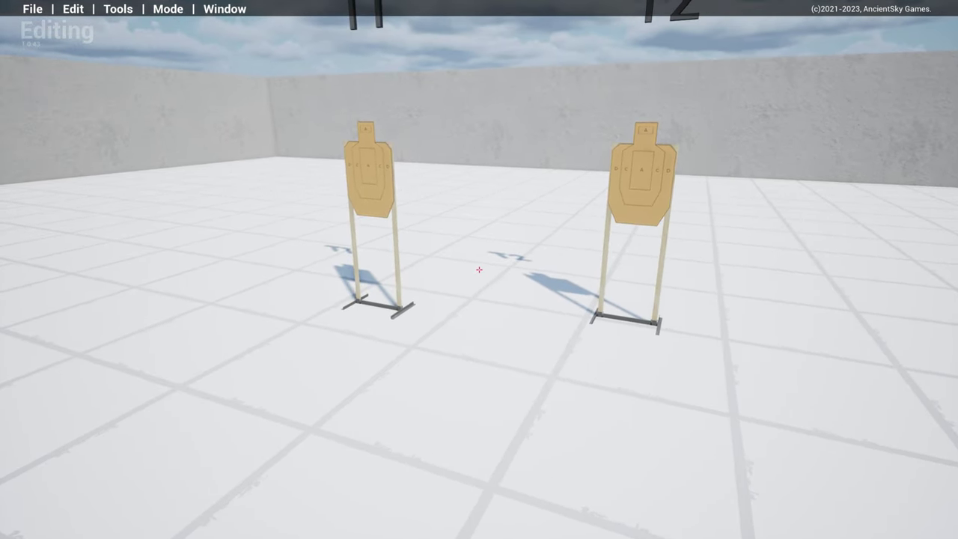
- Enable Free Mouse Mode in the settings and apply the change
{"action": "key", "text": "Tab"}
{"action": "left_click", "coordinate": [500, 361]}
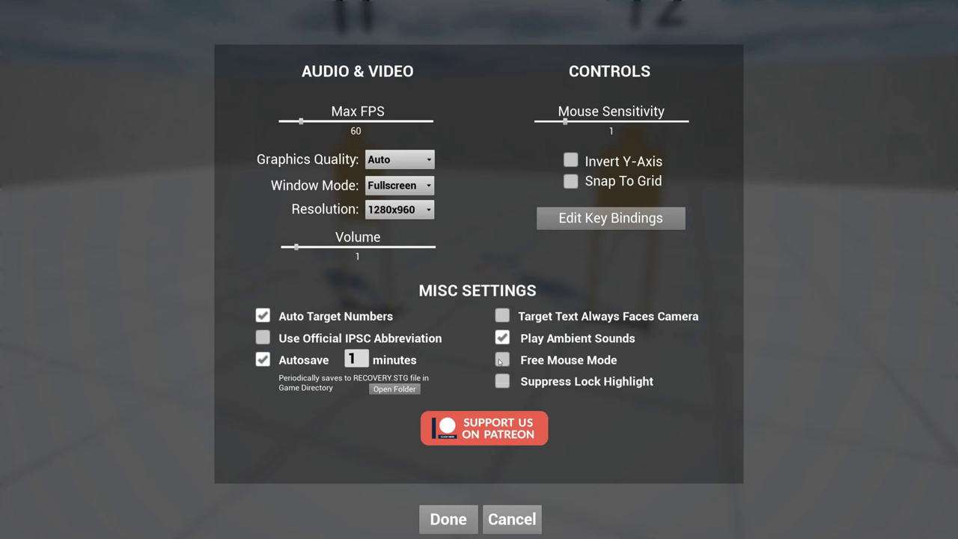
{"action": "left_click", "coordinate": [502, 360]}
{"action": "left_click", "coordinate": [448, 519]}
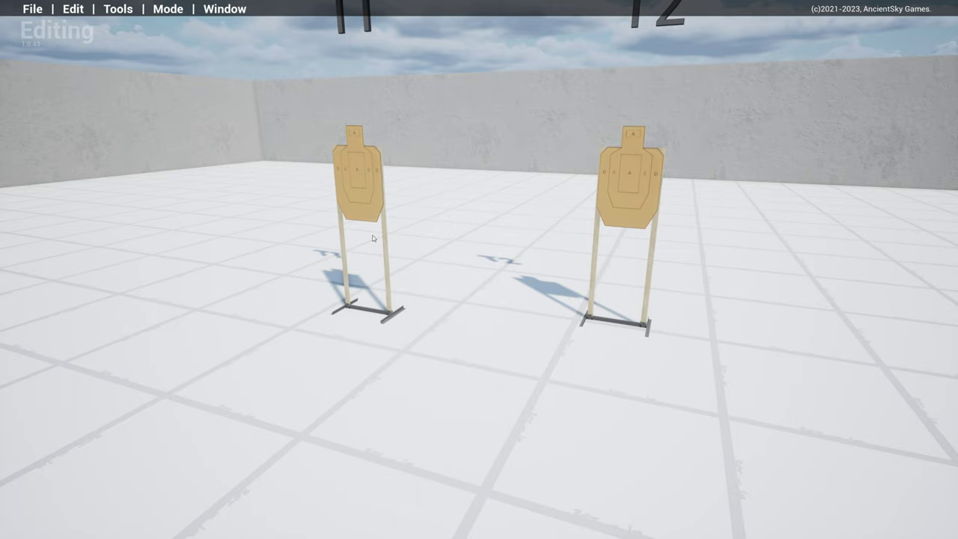
- Shift targets T1 and T2 slightly closer together and place a third paper target in line beyond T2
{"action": "left_click_drag", "start_coordinate": [365, 193], "coordinate": [375, 320]}
{"action": "left_click_drag", "start_coordinate": [608, 323], "coordinate": [588, 322]}
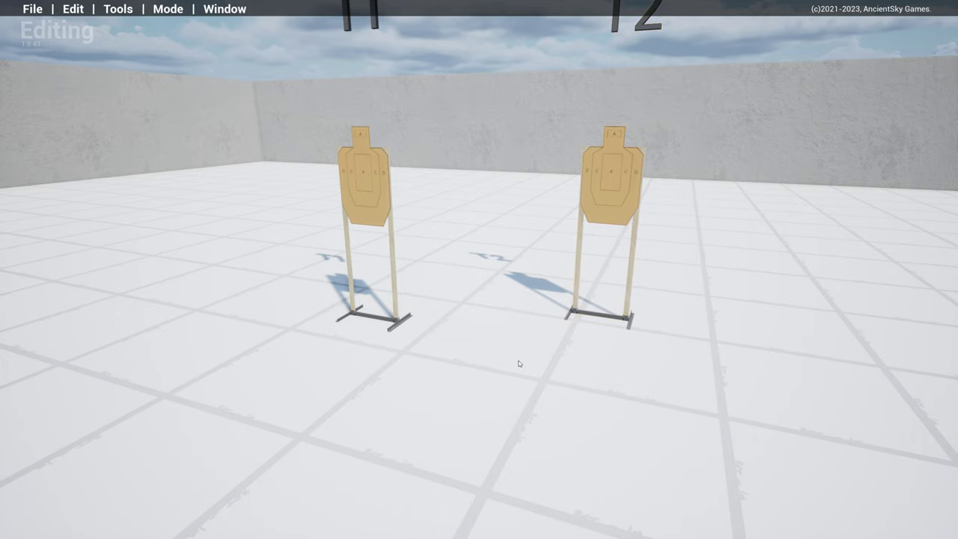
{"action": "right_click_drag", "start_coordinate": [510, 360], "coordinate": [821, 449]}
{"action": "key", "text": "s"}
{"action": "key", "text": "a"}
{"action": "key", "text": "w"}
{"action": "key", "text": "e"}
{"action": "key", "text": "d"}
{"action": "key", "text": "s"}
{"action": "key", "text": "ctrl+v"}
{"action": "left_click", "coordinate": [604, 242]}
{"action": "left_click_drag", "start_coordinate": [492, 260], "coordinate": [481, 246]}
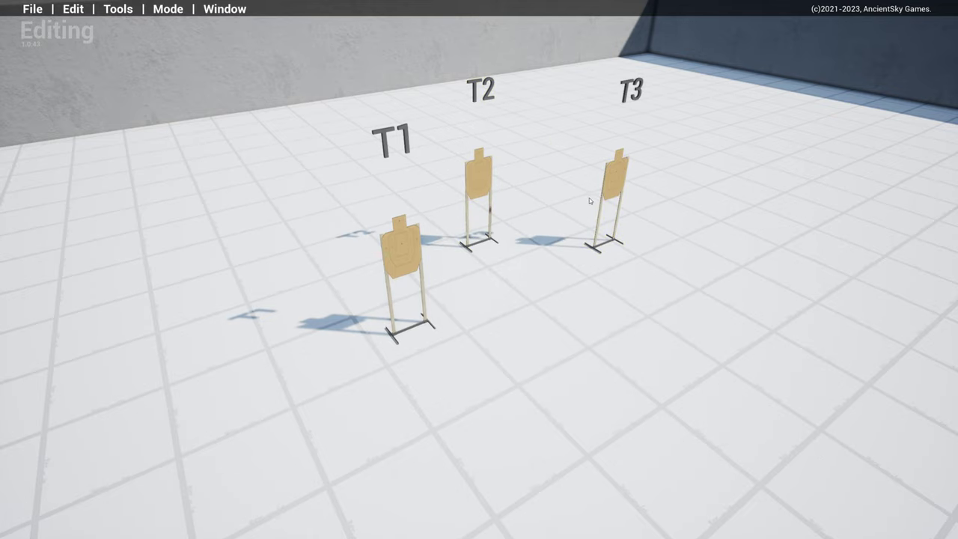
- Place a steel popper between T2 and T3 and a white no-shoot target beyond T3
{"action": "key", "text": "p"}
{"action": "left_click", "coordinate": [547, 255]}
{"action": "key", "text": "n"}
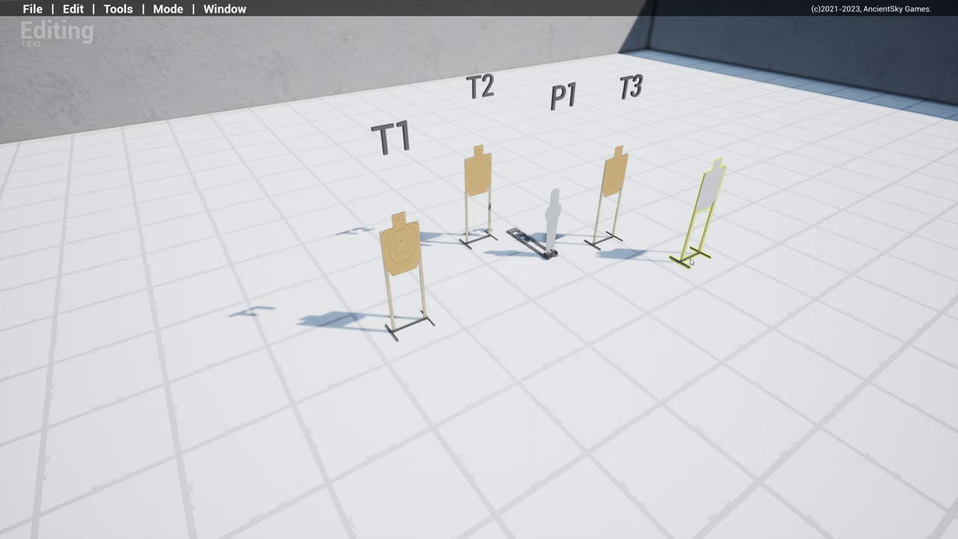
{"action": "left_click", "coordinate": [692, 255]}
{"action": "right_click_drag", "start_coordinate": [635, 356], "coordinate": [637, 348]}
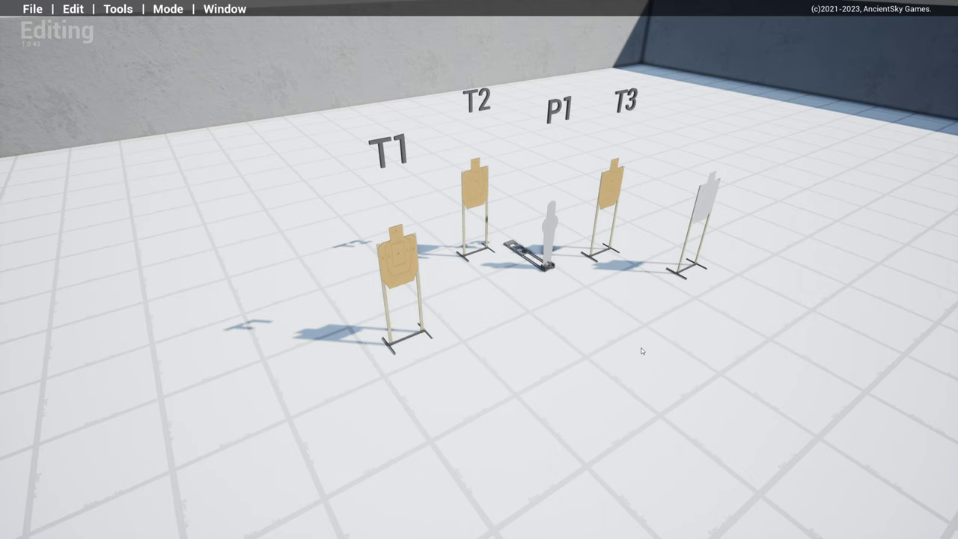
- Check the description of the Target Text Always Faces Camera option in the settings
{"action": "key", "text": "q"}
{"action": "left_click", "coordinate": [469, 355]}
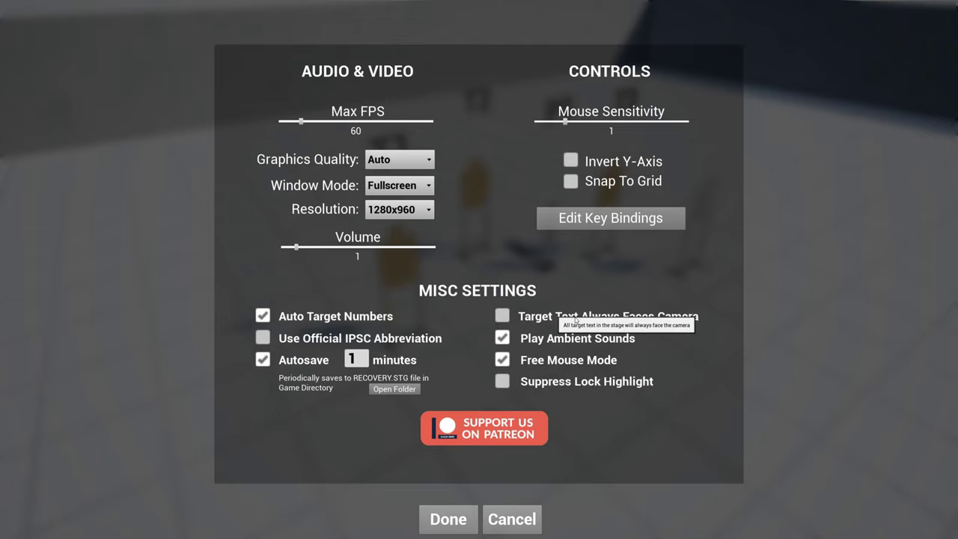
{"action": "left_click", "coordinate": [512, 519]}
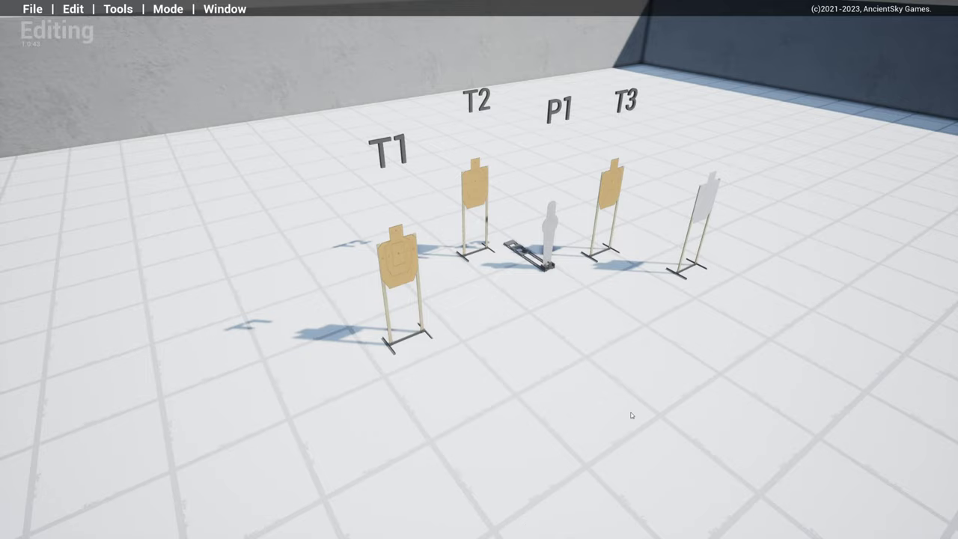
- Inspect the row of targets, the popper and their text labels from different sides
{"action": "right_click_drag", "start_coordinate": [631, 416], "coordinate": [479, 270]}
{"action": "key", "text": "d"}
{"action": "key", "text": "a"}
{"action": "right_click_drag", "start_coordinate": [550, 412], "coordinate": [569, 412]}
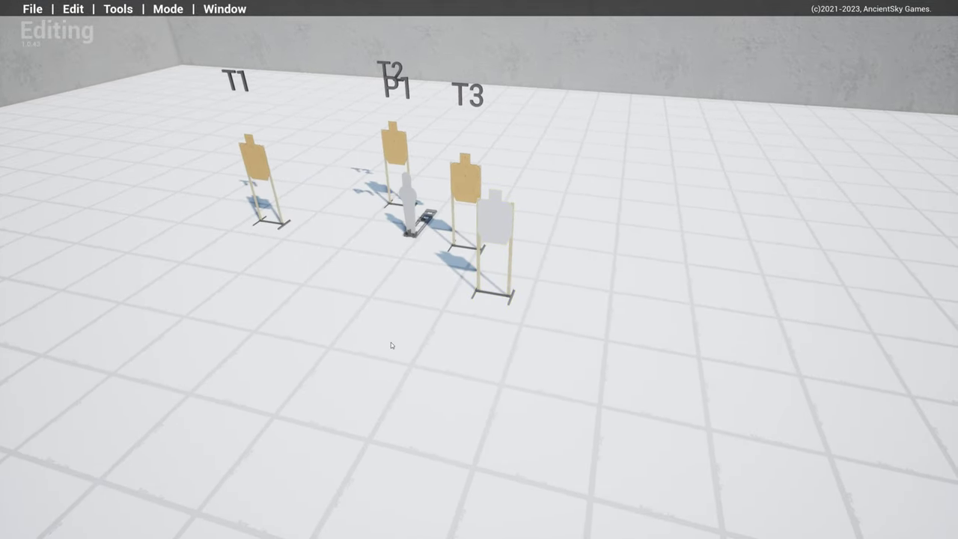
{"action": "left_click", "coordinate": [492, 274]}
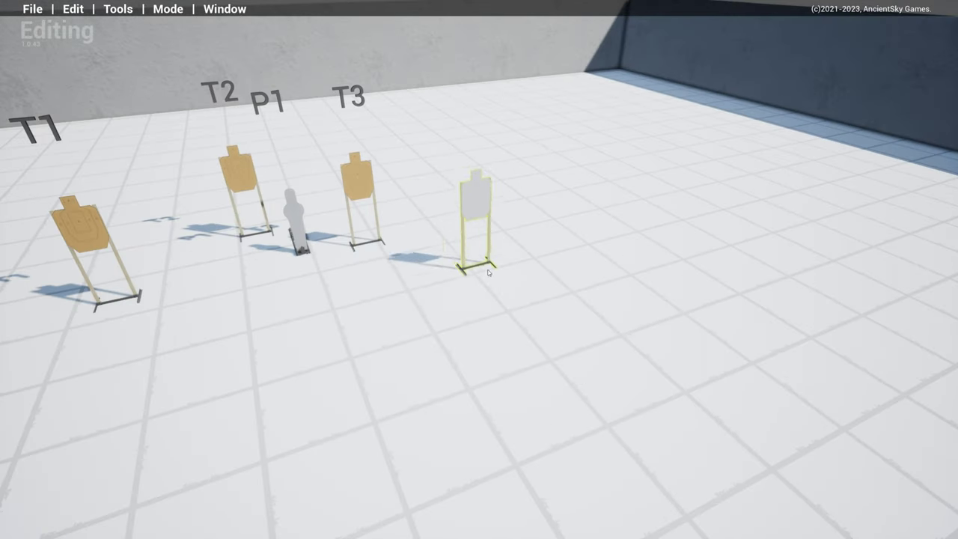
{"action": "left_click_drag", "start_coordinate": [492, 275], "coordinate": [450, 266]}
{"action": "key", "text": "a"}
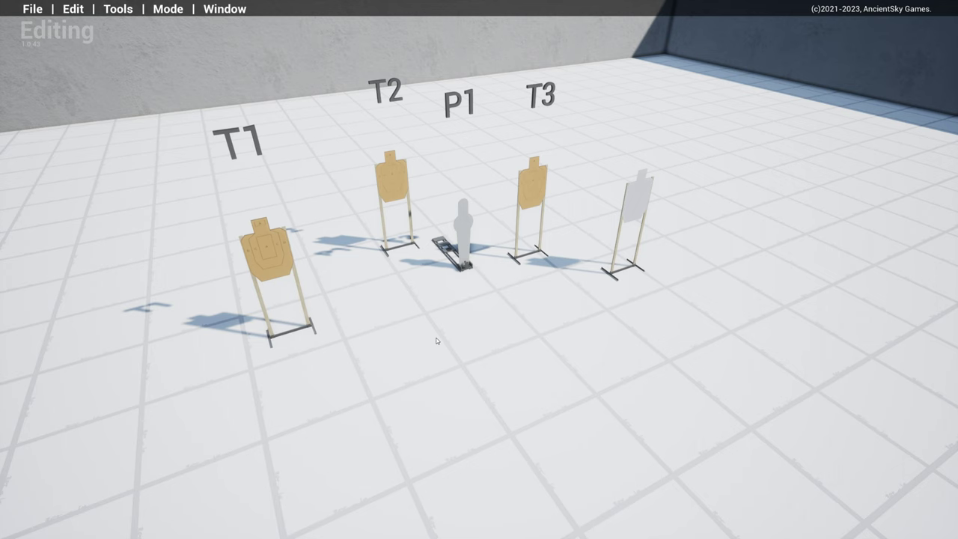
- Look over the lineup of PCSL targets from above and open the stage information and briefing sheet
{"action": "key", "text": "Escape"}
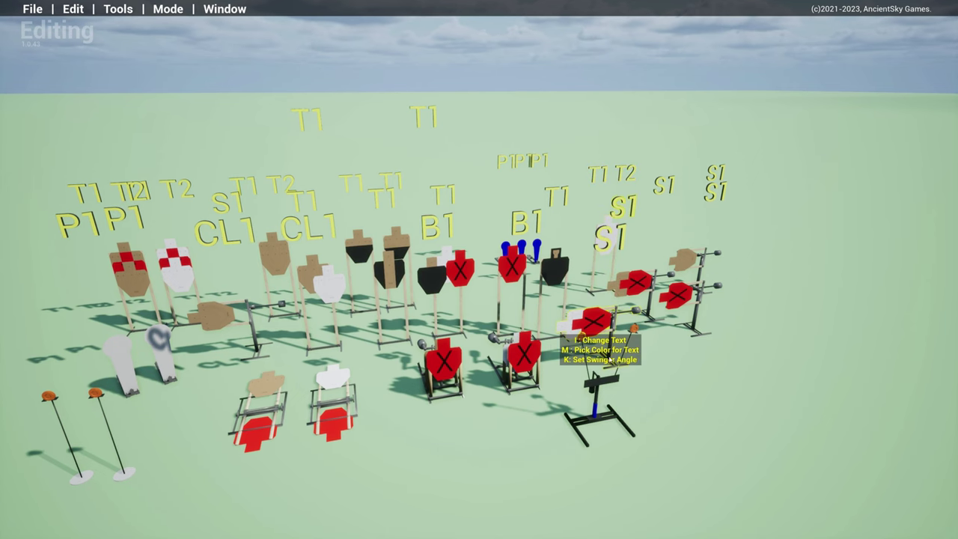
{"action": "right_click_drag", "start_coordinate": [471, 466], "coordinate": [555, 488]}
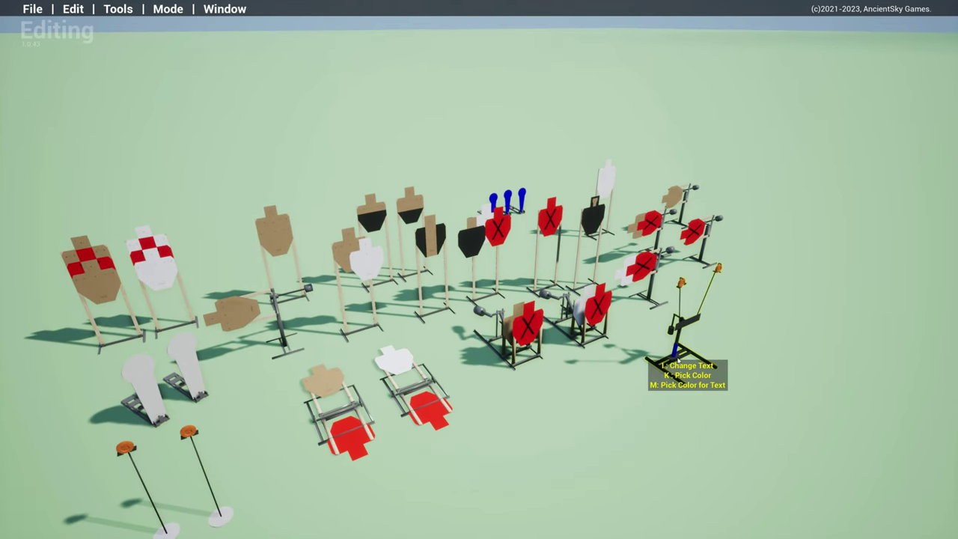
{"action": "right_click_drag", "start_coordinate": [657, 375], "coordinate": [556, 427]}
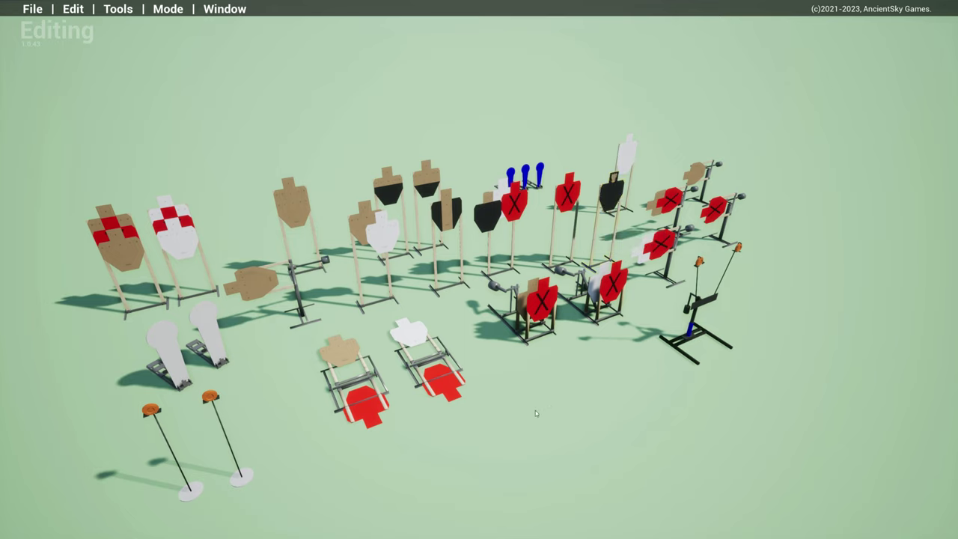
{"action": "key", "text": "Escape"}
{"action": "left_click", "coordinate": [408, 283]}
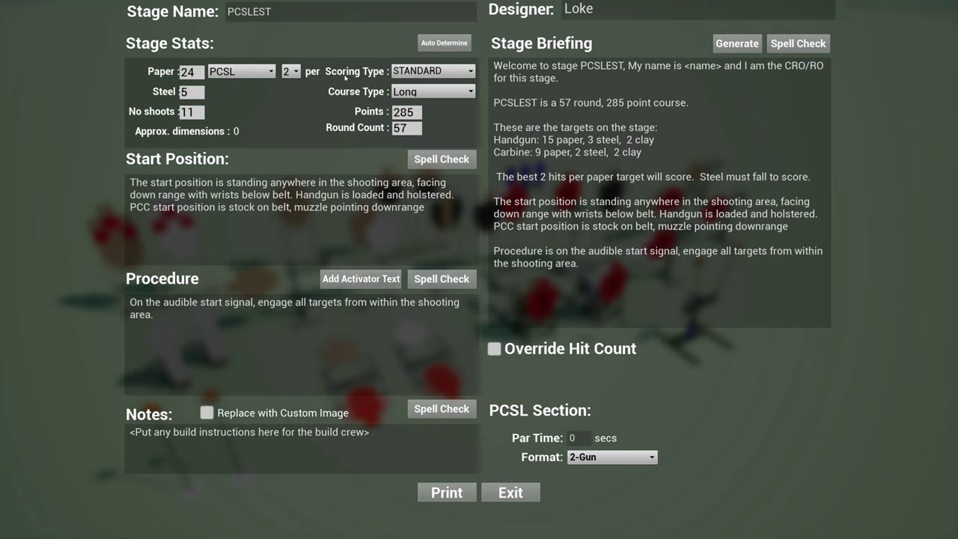
- Examine the scoring type and hits-per-target options, and the handgun and carbine target lines in the stage briefing
{"action": "left_click", "coordinate": [437, 72]}
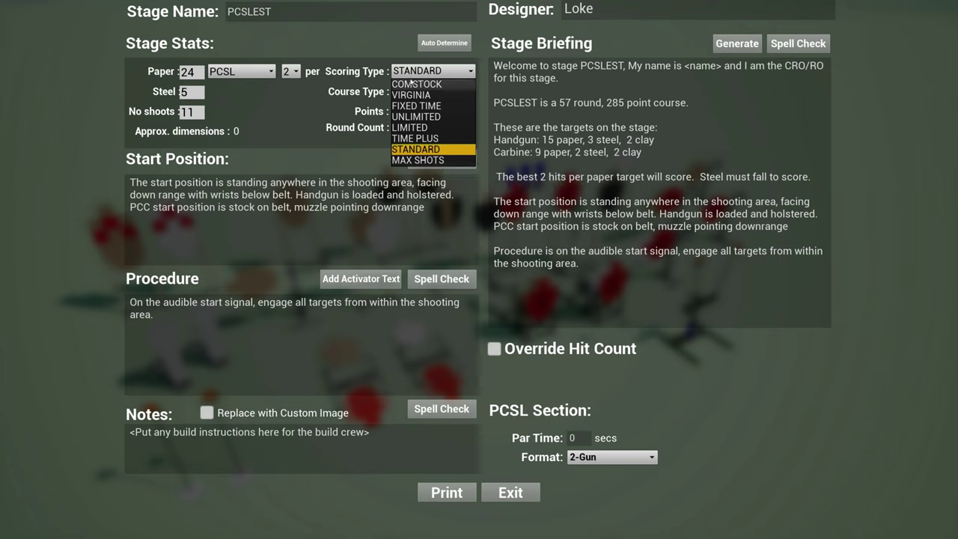
{"action": "left_click", "coordinate": [295, 119]}
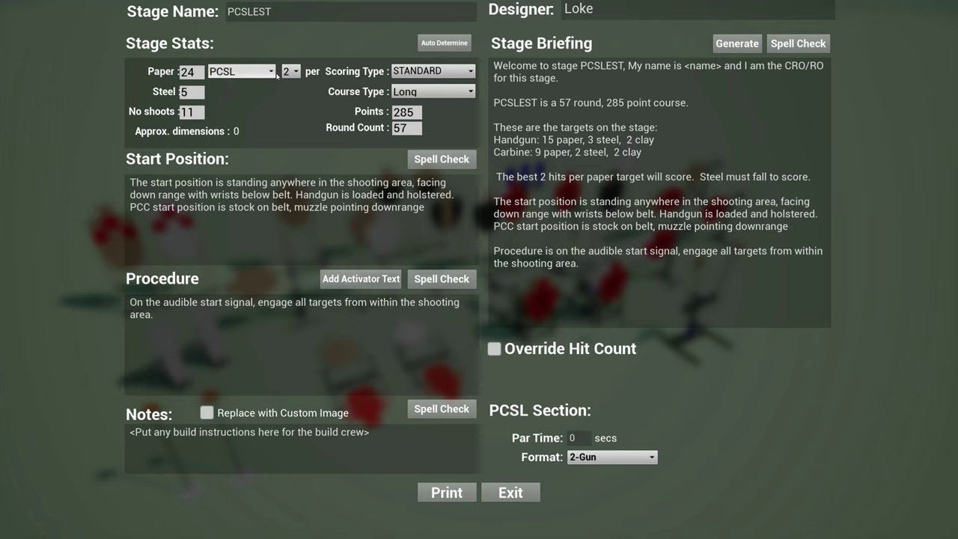
{"action": "left_click", "coordinate": [293, 72]}
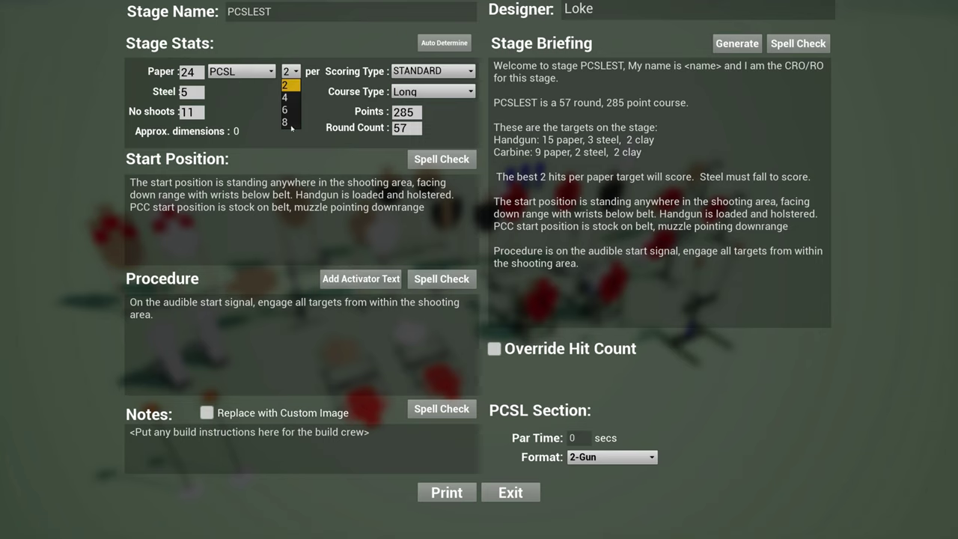
{"action": "left_click", "coordinate": [317, 115]}
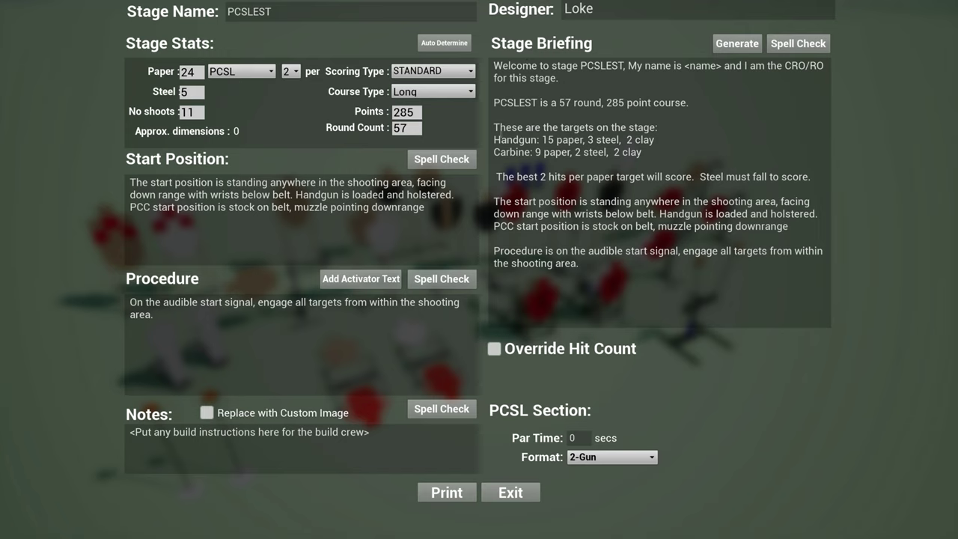
{"action": "left_click_drag", "start_coordinate": [494, 140], "coordinate": [655, 140]}
{"action": "left_click_drag", "start_coordinate": [494, 152], "coordinate": [654, 155]}
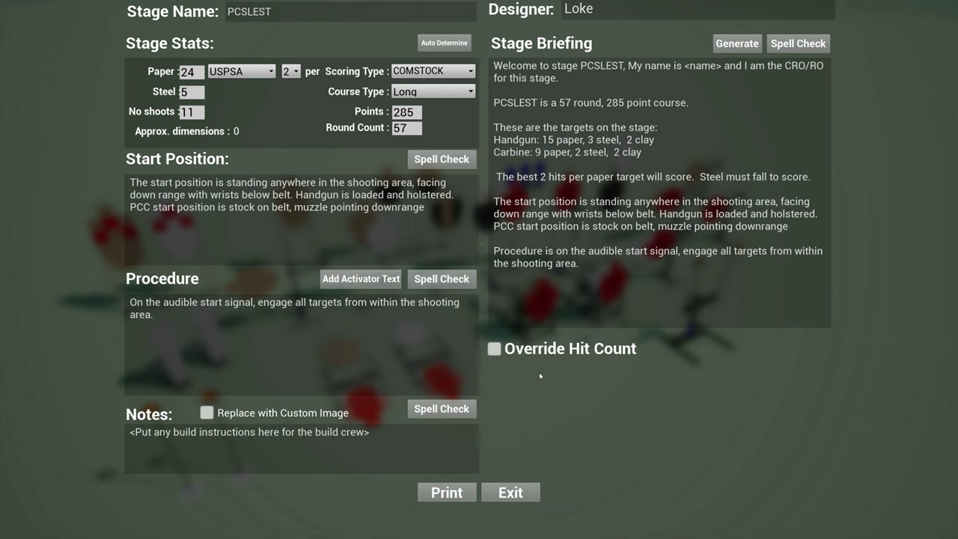
- Preview the stage's printout in the USPSA template with Comstock scoring and return to the stage information
{"action": "left_click", "coordinate": [446, 493]}
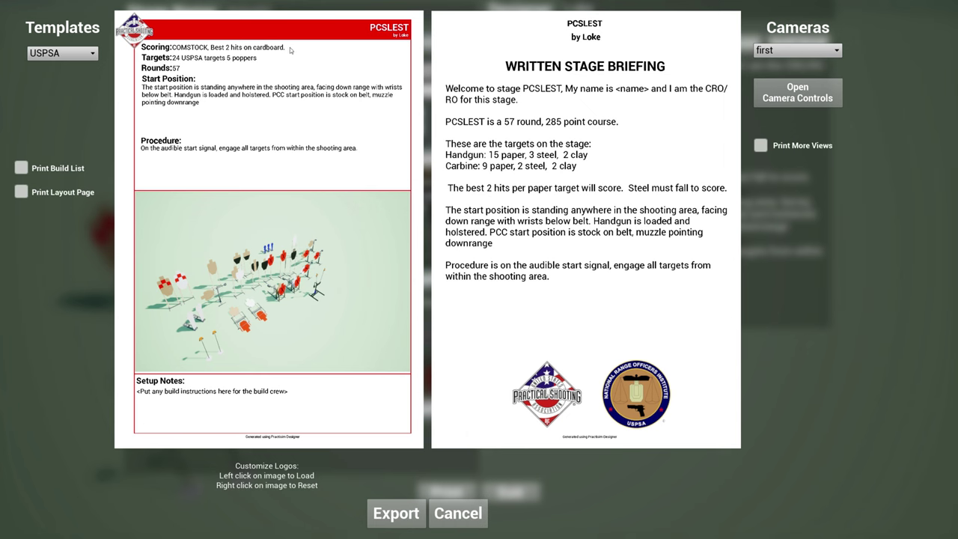
{"action": "left_click", "coordinate": [459, 515]}
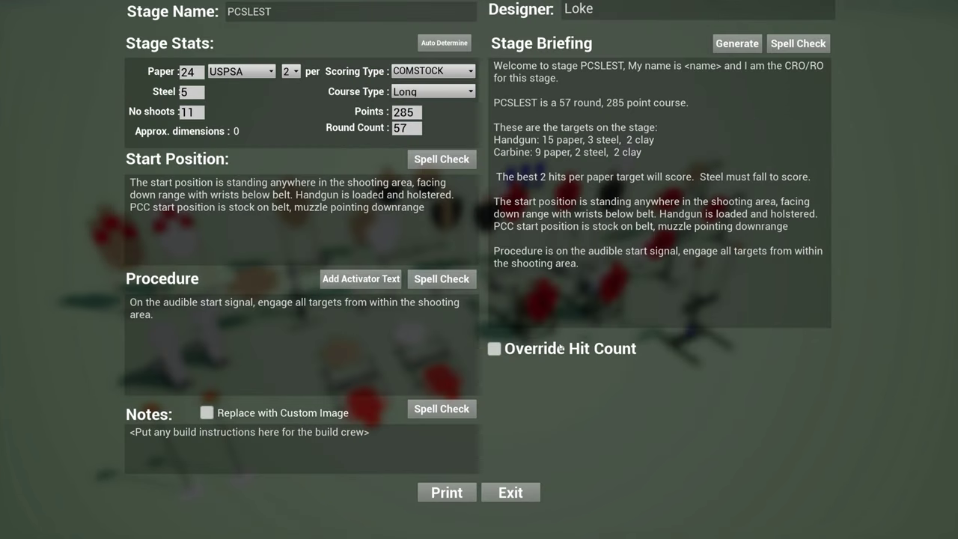
- Override the hit count with "Best 2 hits on T1-T3, 3 hits on T4-T5" and check the scoring line in the print preview
{"action": "left_click", "coordinate": [498, 351]}
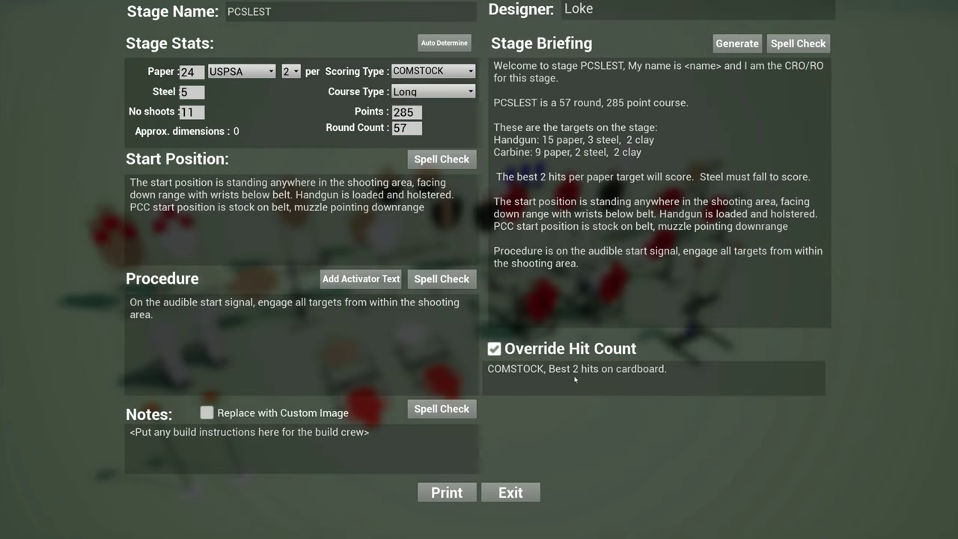
{"action": "left_click_drag", "start_coordinate": [667, 369], "coordinate": [481, 327]}
{"action": "type", "text": "Best "}
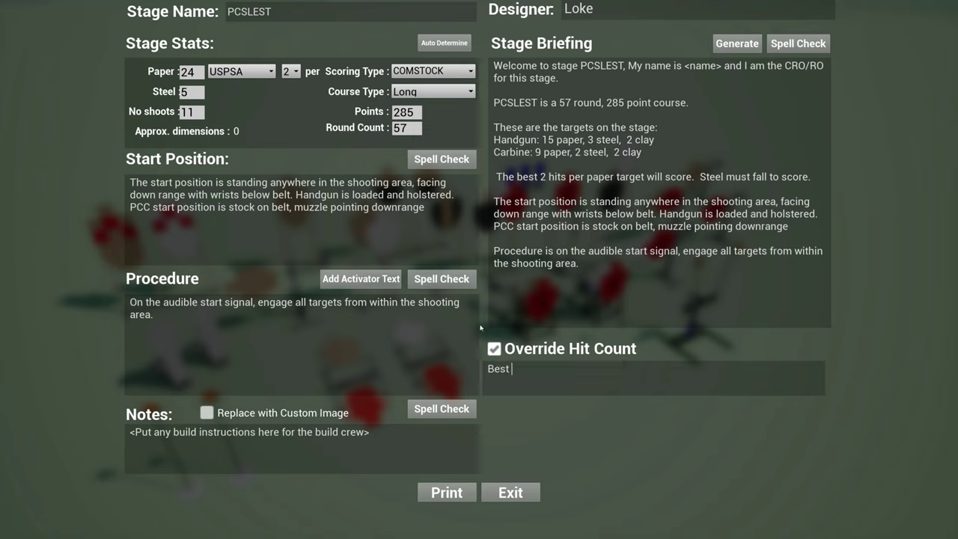
{"action": "type", "text": "2 hits on T1-T3, 3 hits on T"}
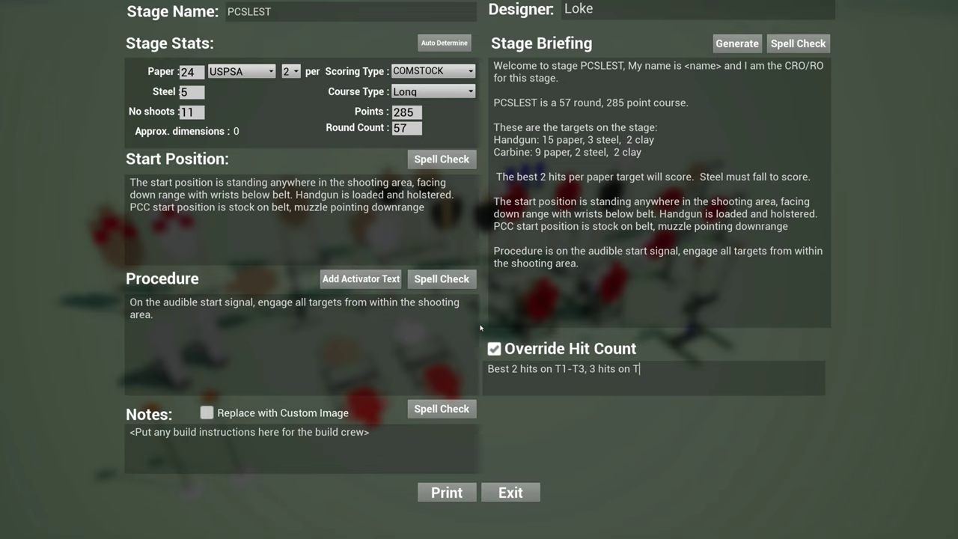
{"action": "type", "text": "4-T5"}
{"action": "left_click", "coordinate": [441, 493]}
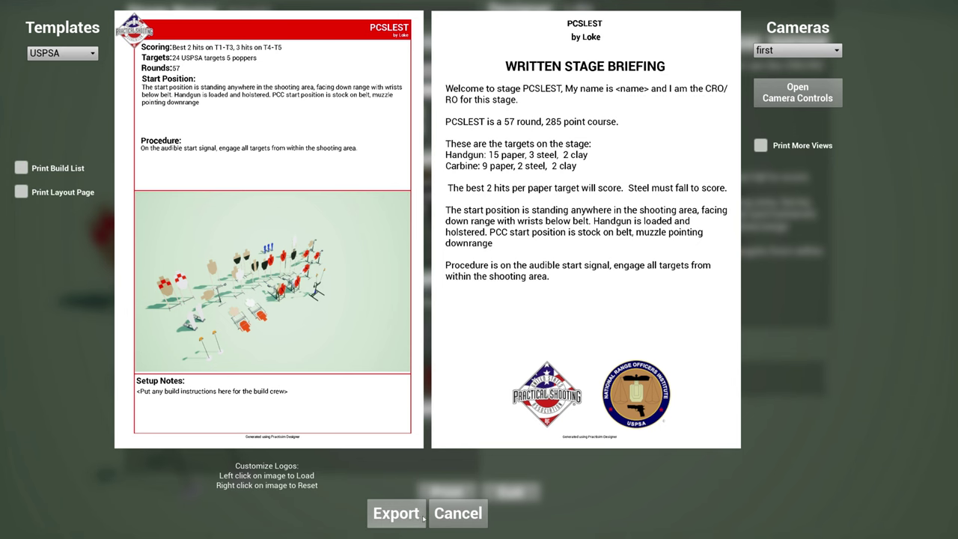
{"action": "left_click", "coordinate": [478, 518]}
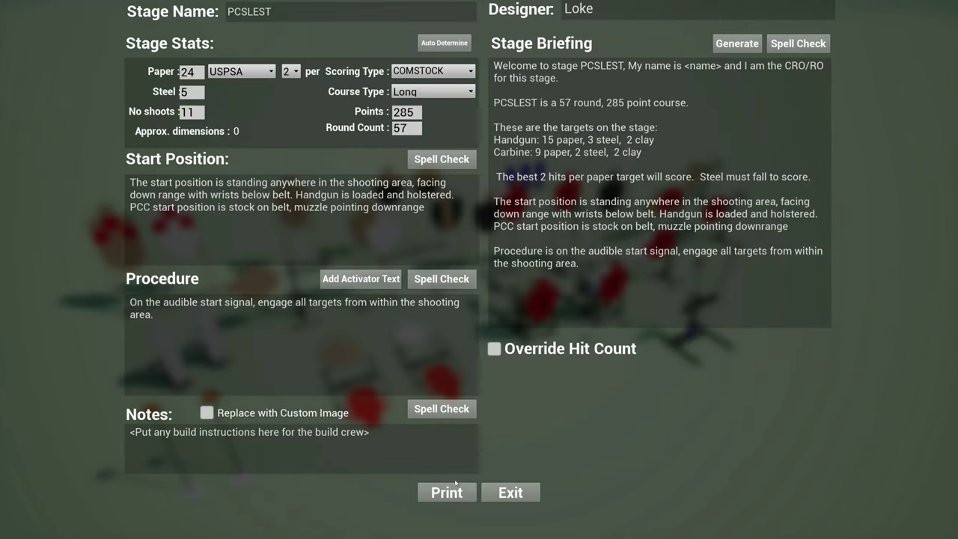
- Set the paper target type to PCSL and preview the PCSL stage sheet and written briefing
{"action": "left_click", "coordinate": [242, 75]}
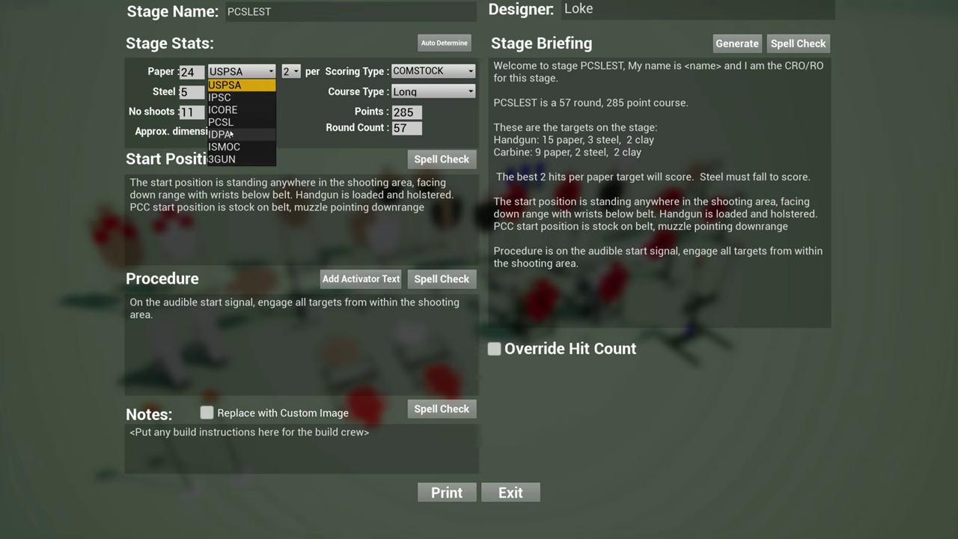
{"action": "left_click", "coordinate": [240, 122]}
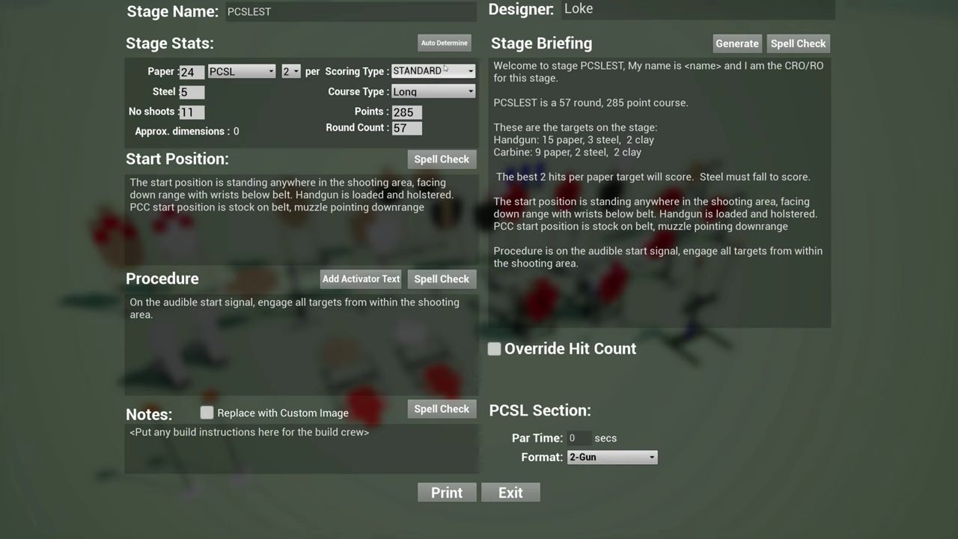
{"action": "left_click", "coordinate": [447, 492]}
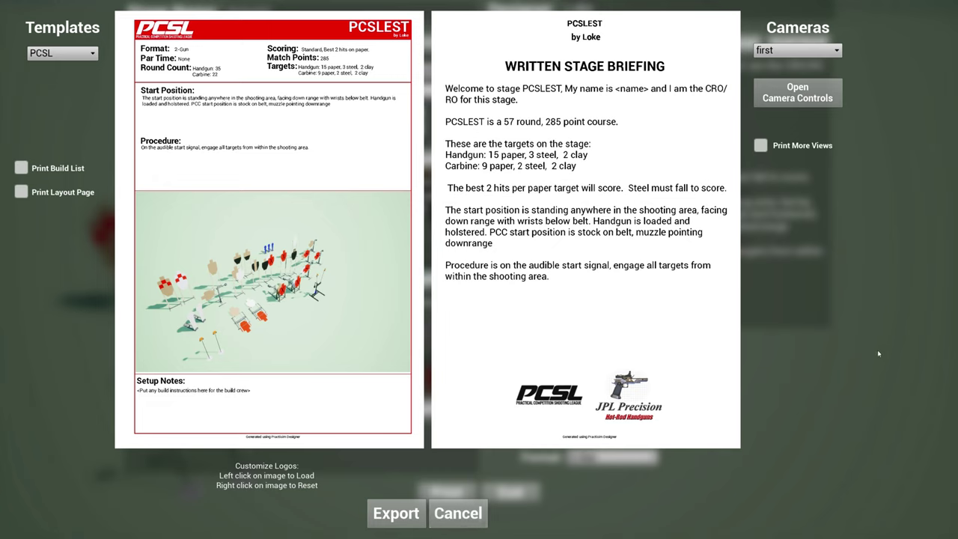
{"action": "left_click", "coordinate": [455, 515]}
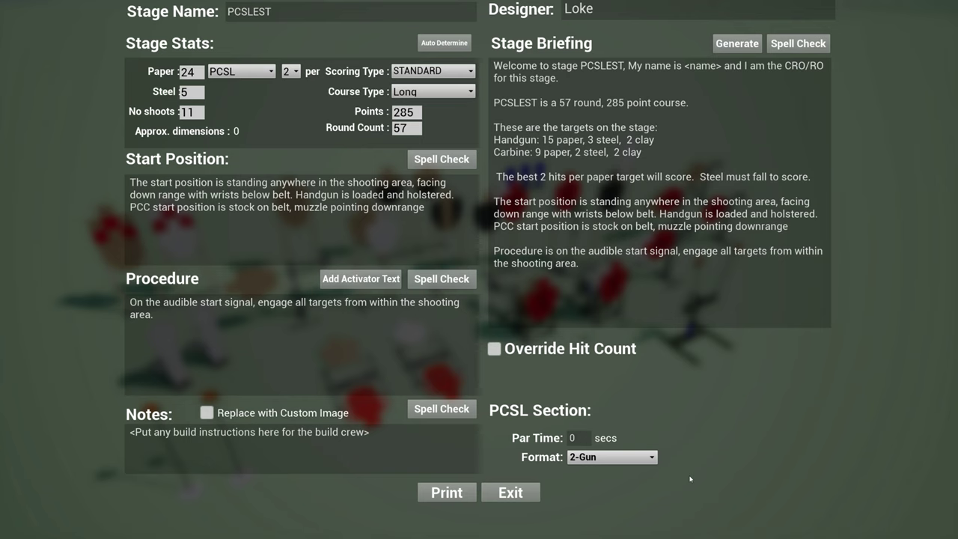
- Leave the stage information and look over the PCSL target lineup in the editor
{"action": "left_click", "coordinate": [518, 494]}
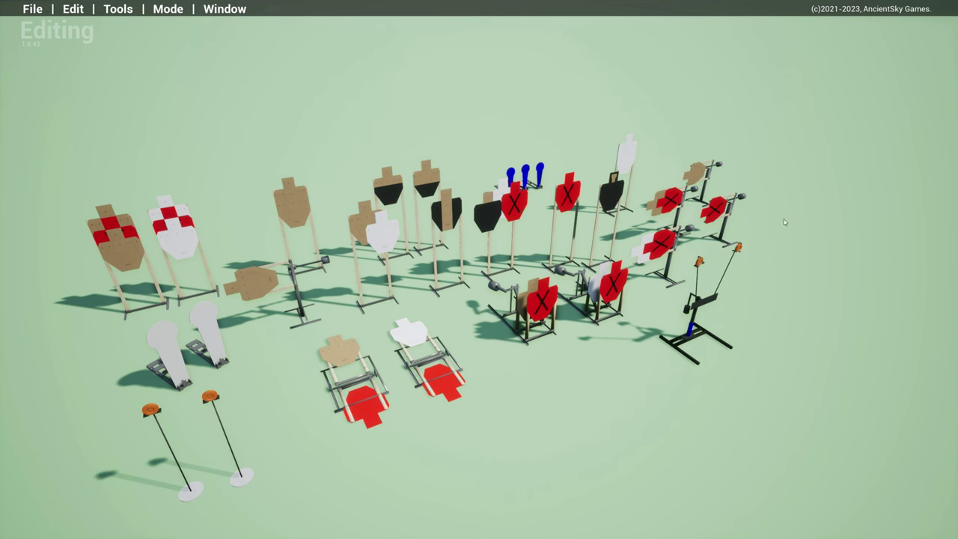
{"action": "right_click_drag", "start_coordinate": [625, 415], "coordinate": [610, 404]}
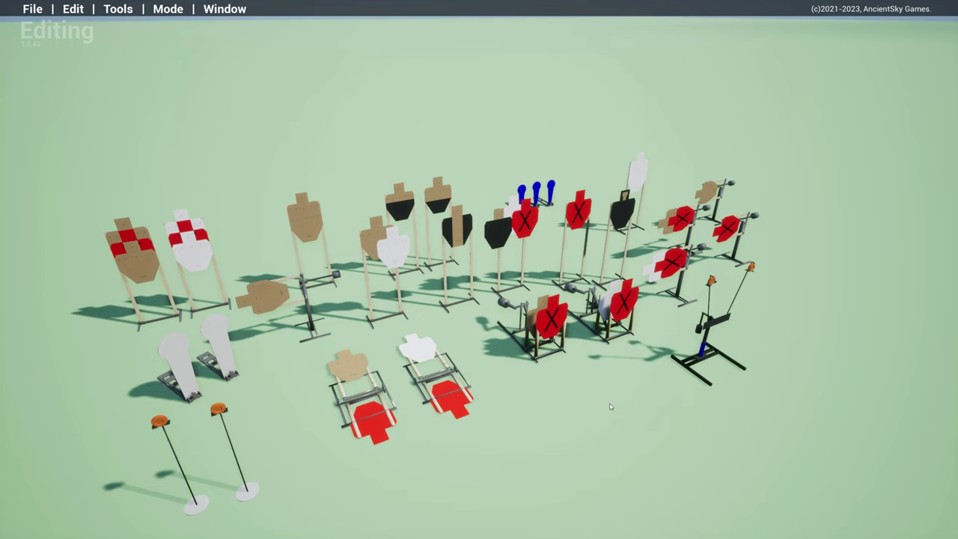
{"action": "right_click_drag", "start_coordinate": [596, 414], "coordinate": [589, 425]}
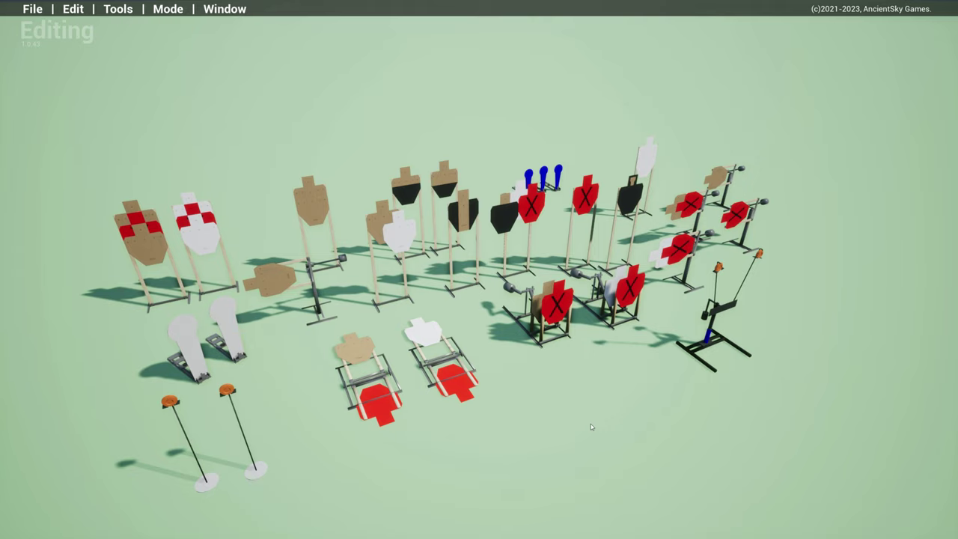